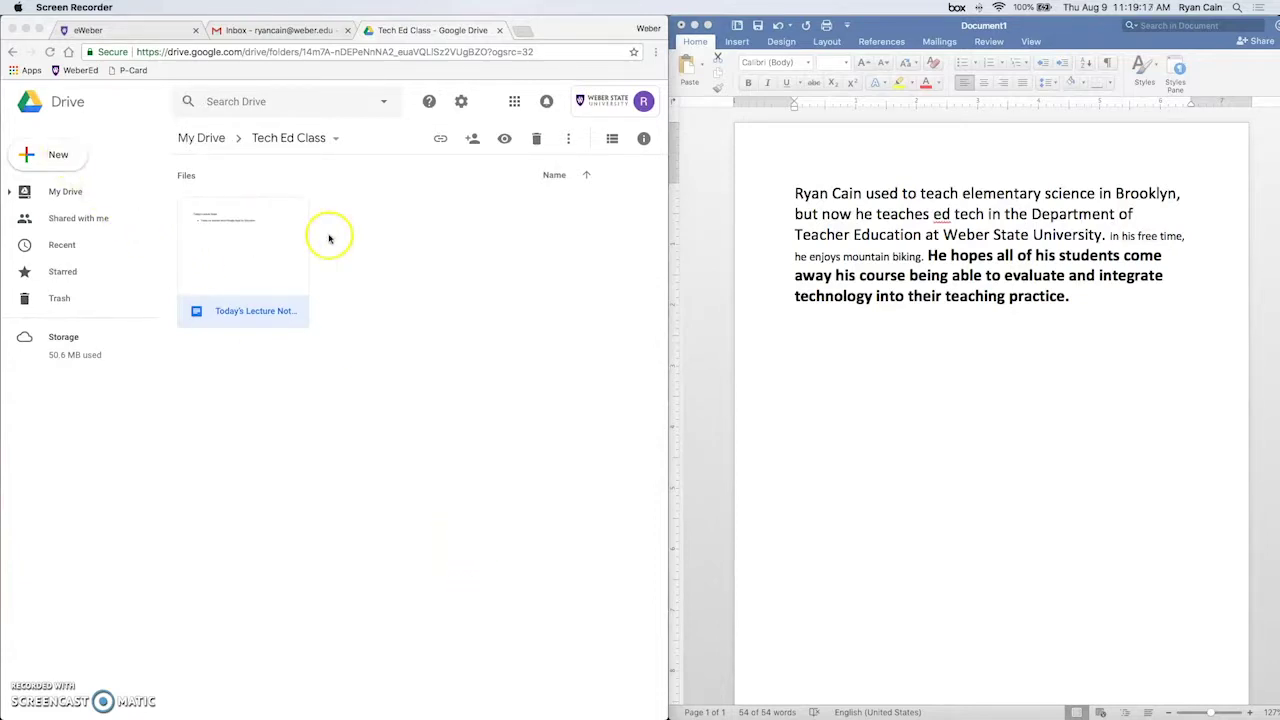
# Create a new blank Google Docs document inside the Tech Ed Class folder of My Drive.
pyautogui.click(210, 138)
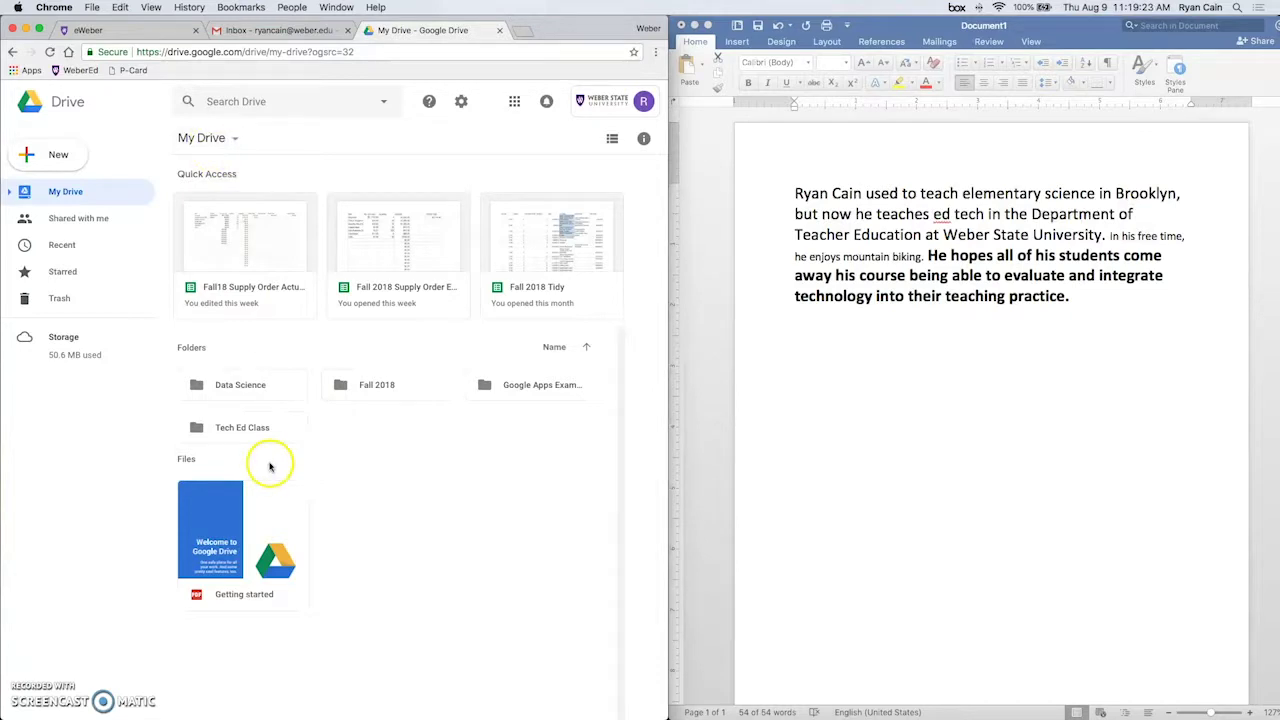
pyautogui.doubleClick(236, 428)
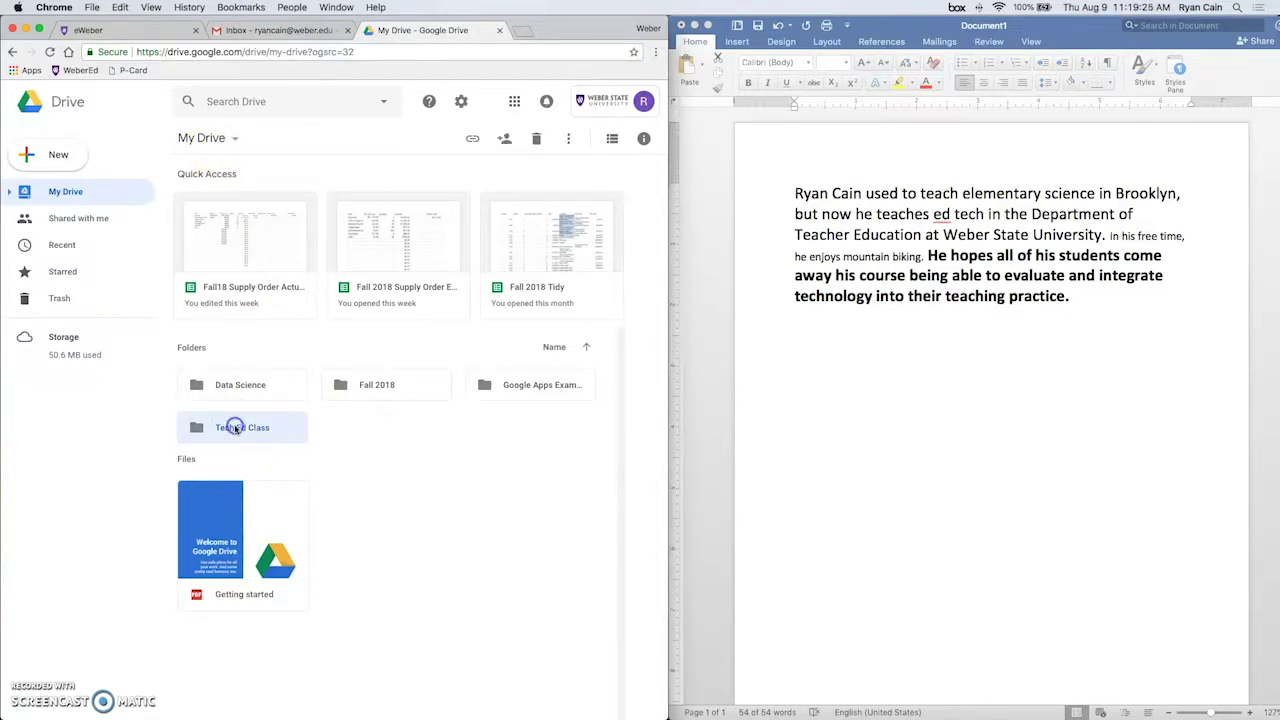
pyautogui.click(55, 157)
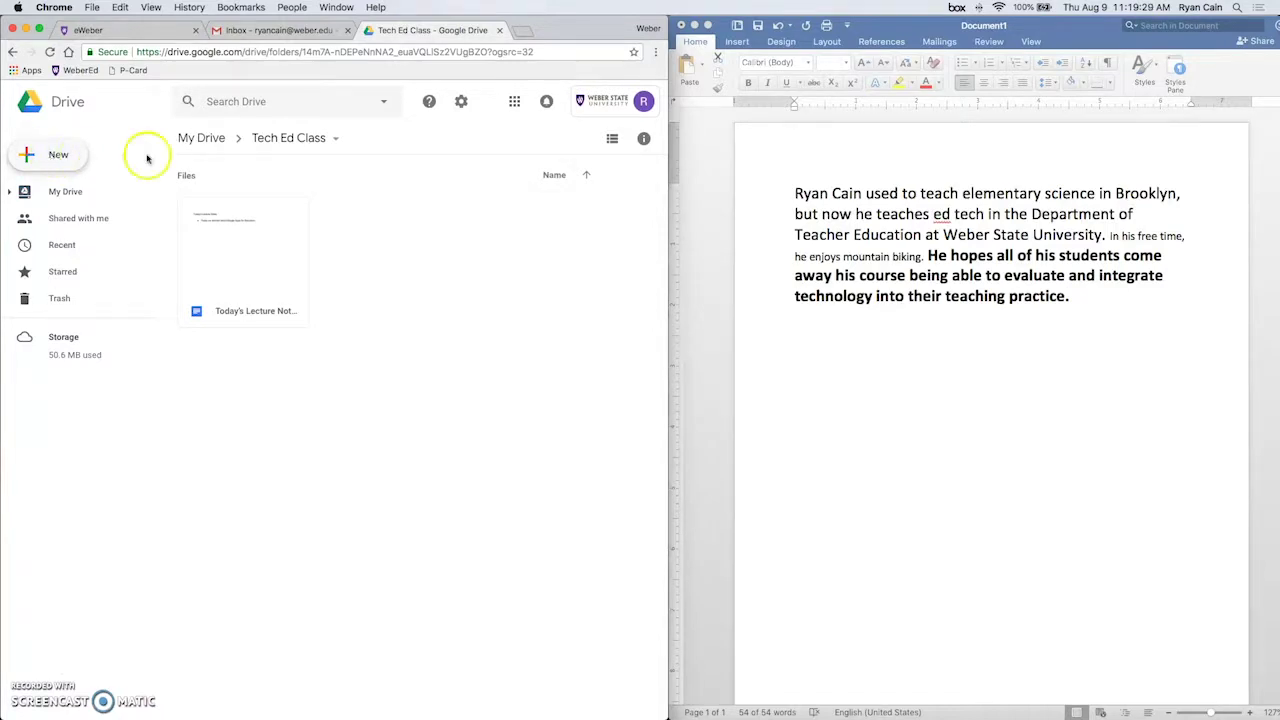
pyautogui.click(57, 160)
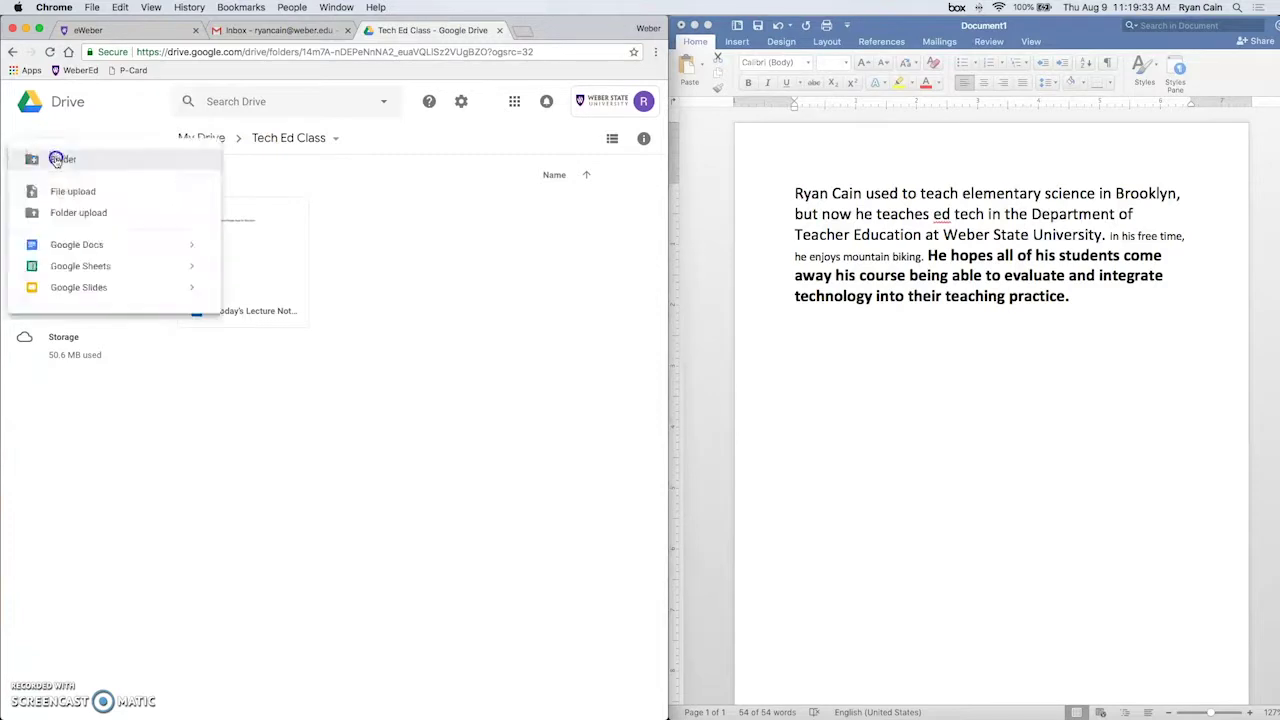
pyautogui.click(111, 242)
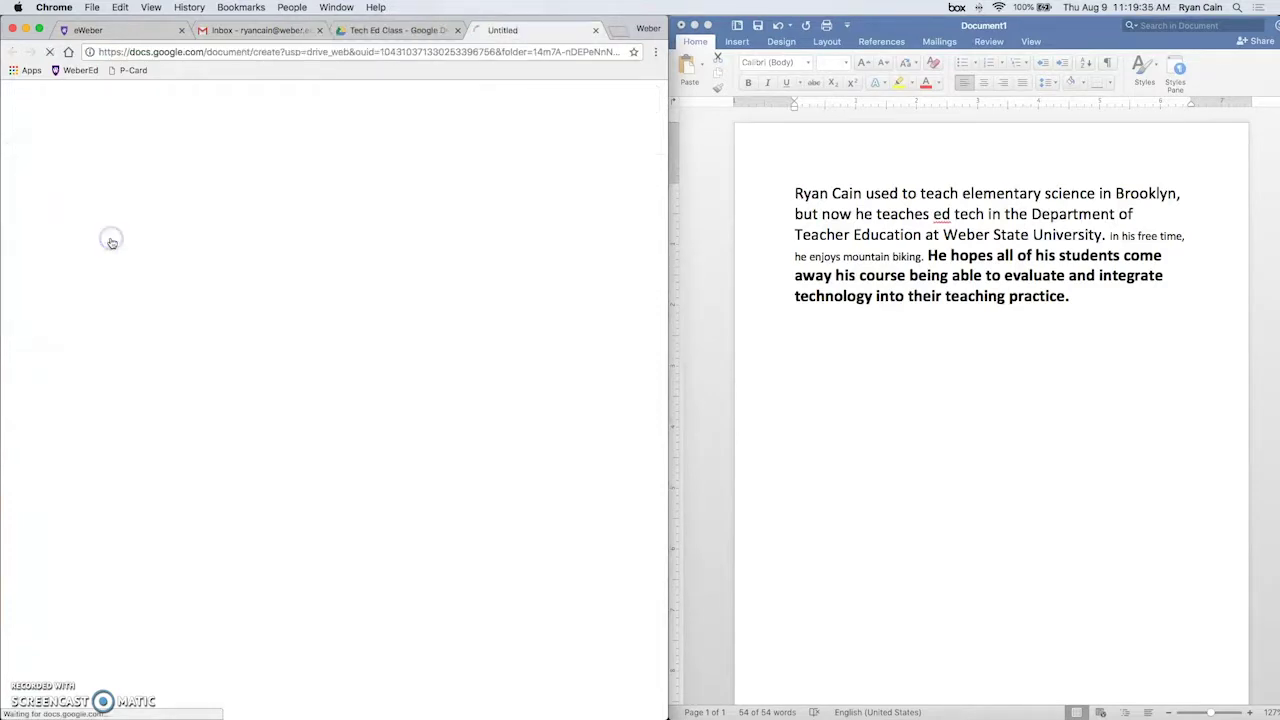
pyautogui.click(137, 243)
# Write a heading made of the author's first name in possessive form plus "Introduction", and name the document the same.
pyautogui.click(248, 271)
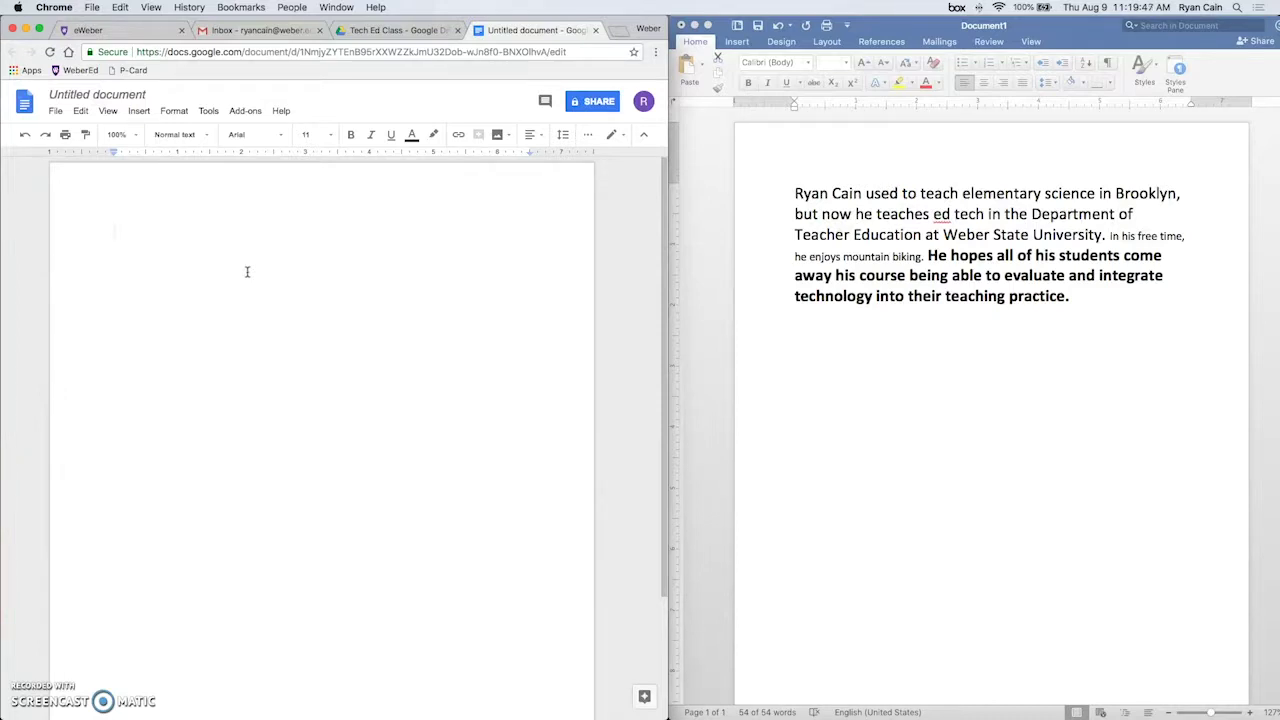
pyautogui.write("Ryan's Intro")
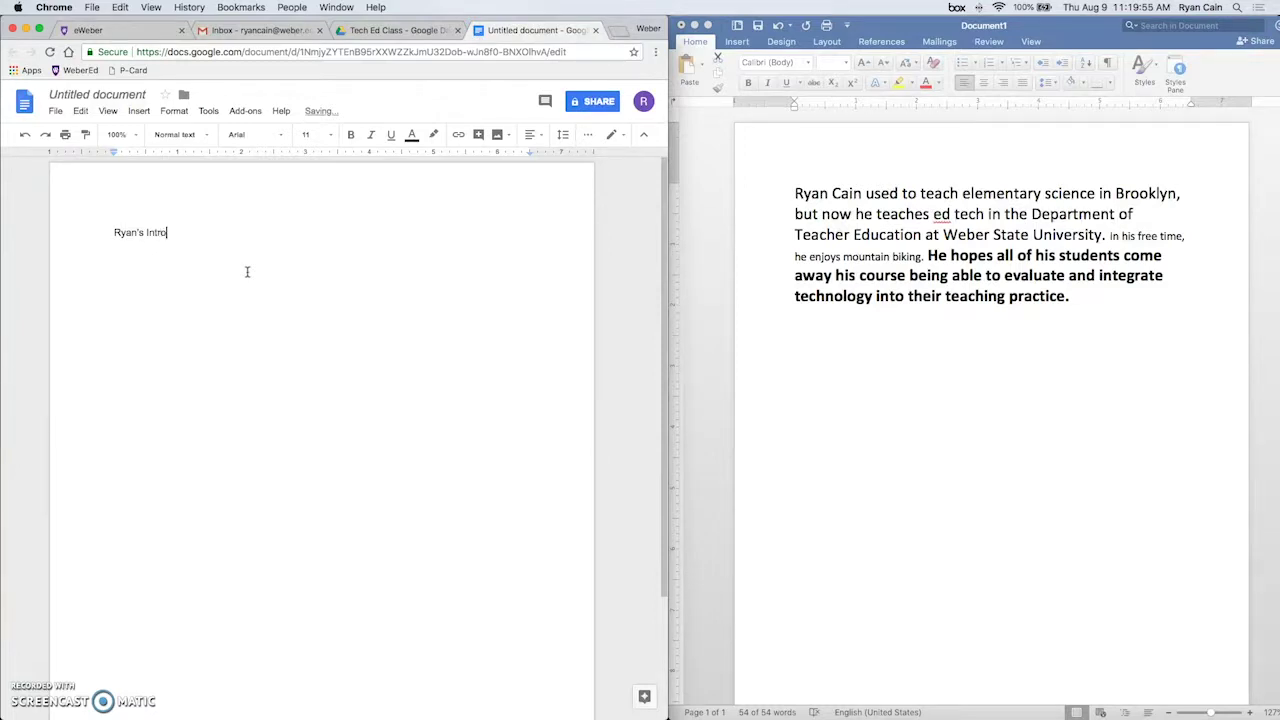
pyautogui.write('duction')
pyautogui.click(118, 95)
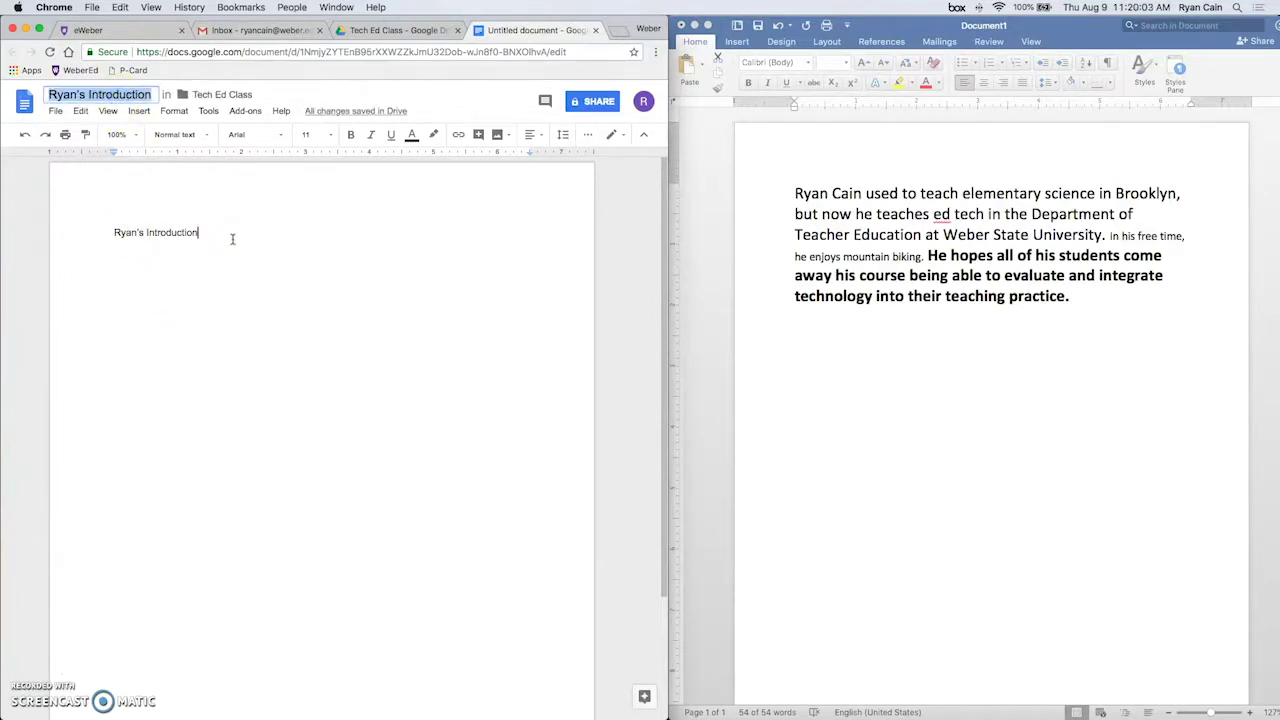
# Format the heading in bold at font size 30 and start a new line below it.
pyautogui.moveTo(108, 232); pyautogui.dragTo(200, 232)
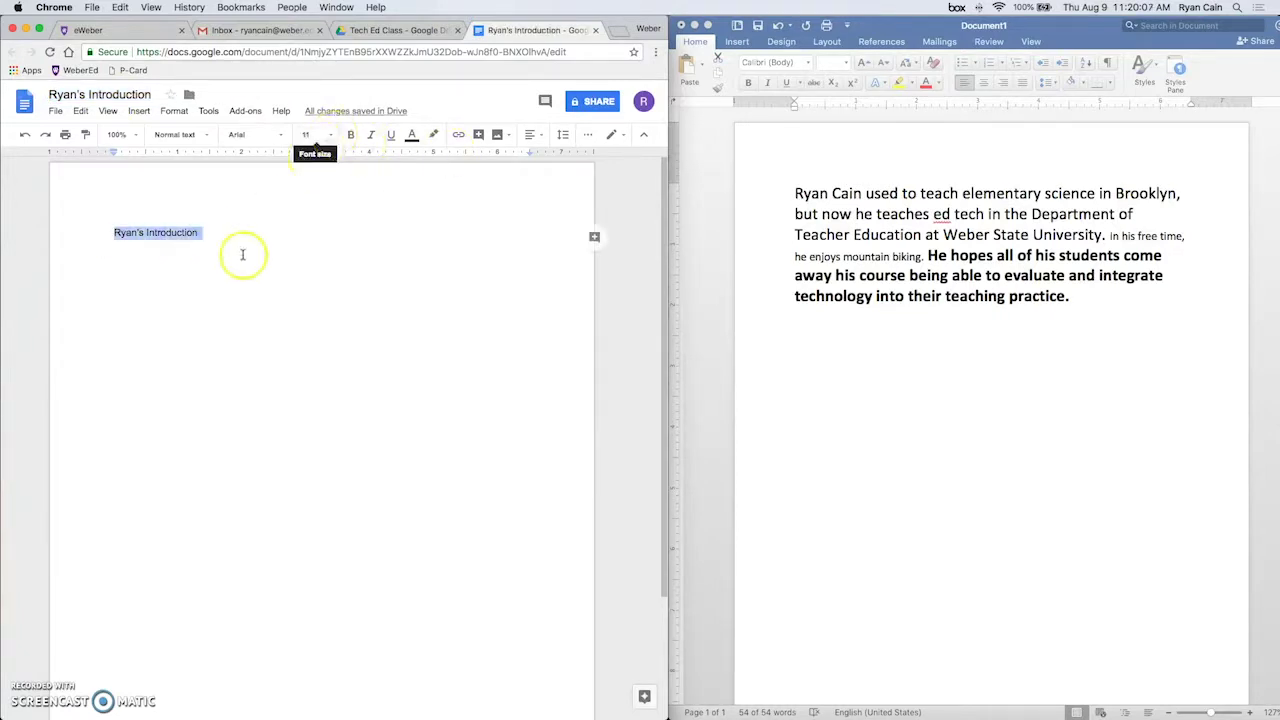
pyautogui.click(330, 136)
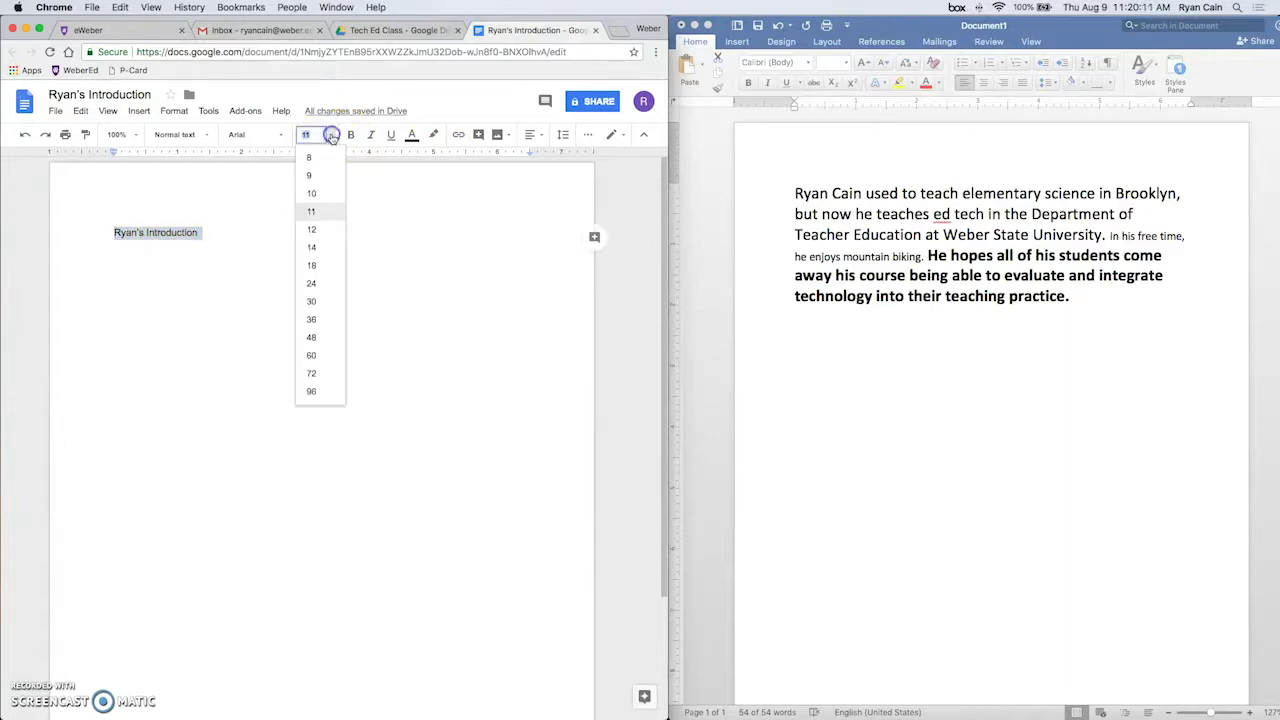
pyautogui.click(331, 303)
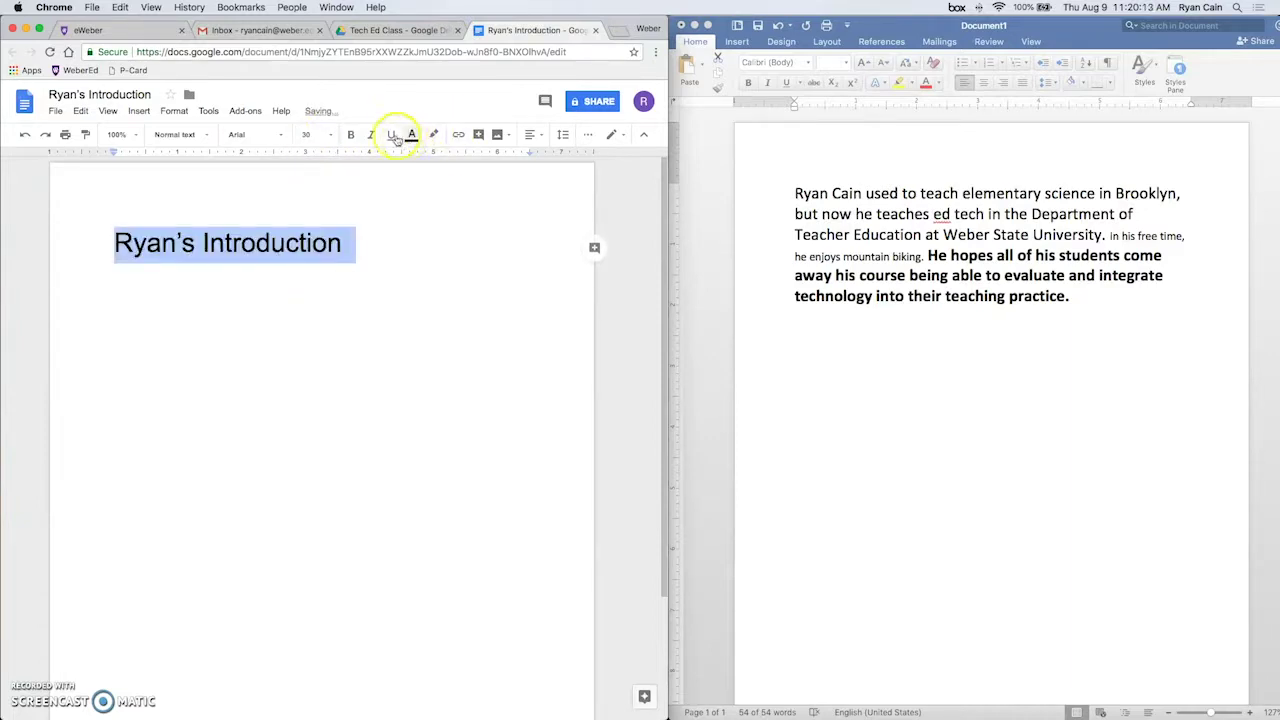
pyautogui.click(353, 135)
pyautogui.click(467, 271)
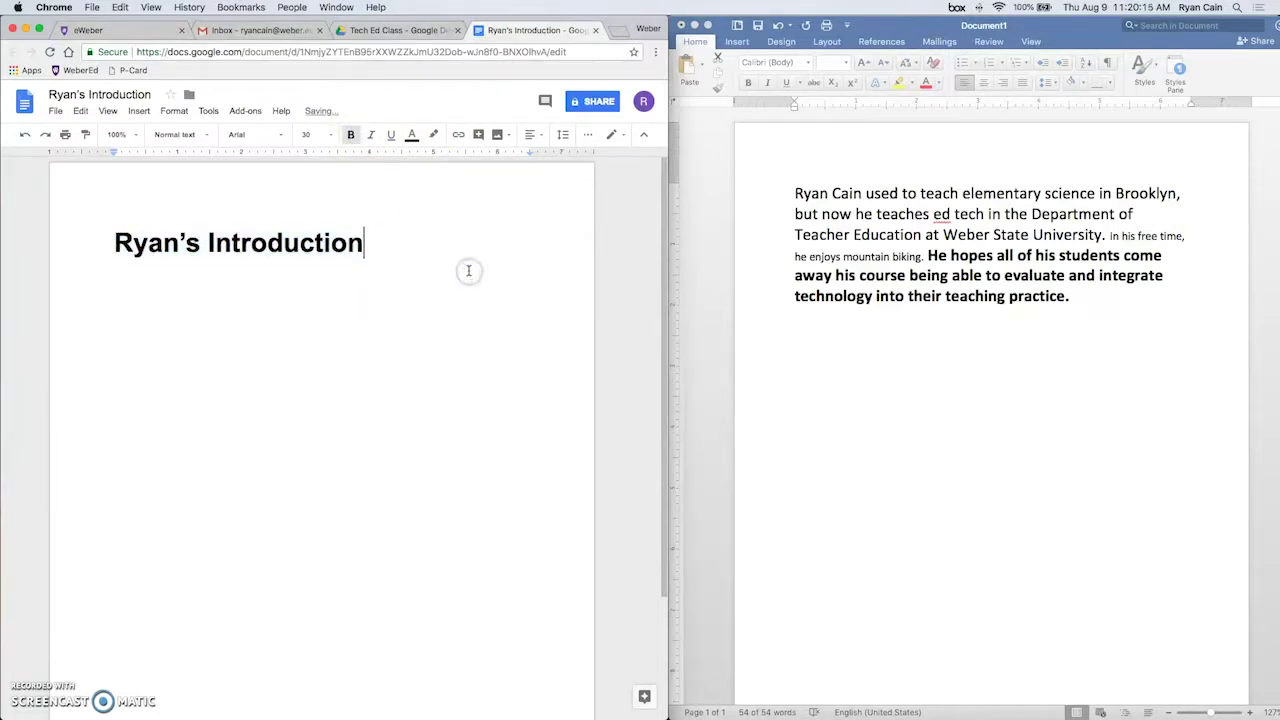
pyautogui.press('Return')
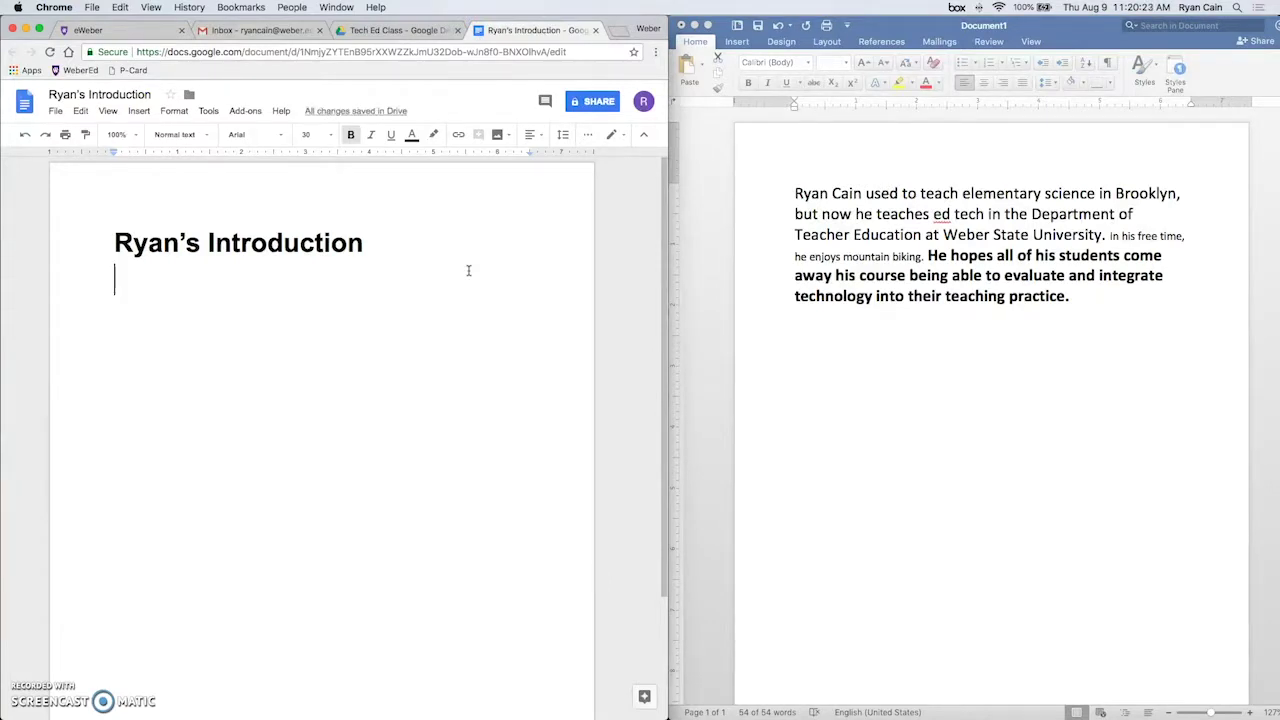
# Switch to Word, copy the entire biography paragraph, and paste it below the heading in the Google Docs document.
pyautogui.press('super+Tab')
pyautogui.press('super+Tab')
pyautogui.press('super+a')
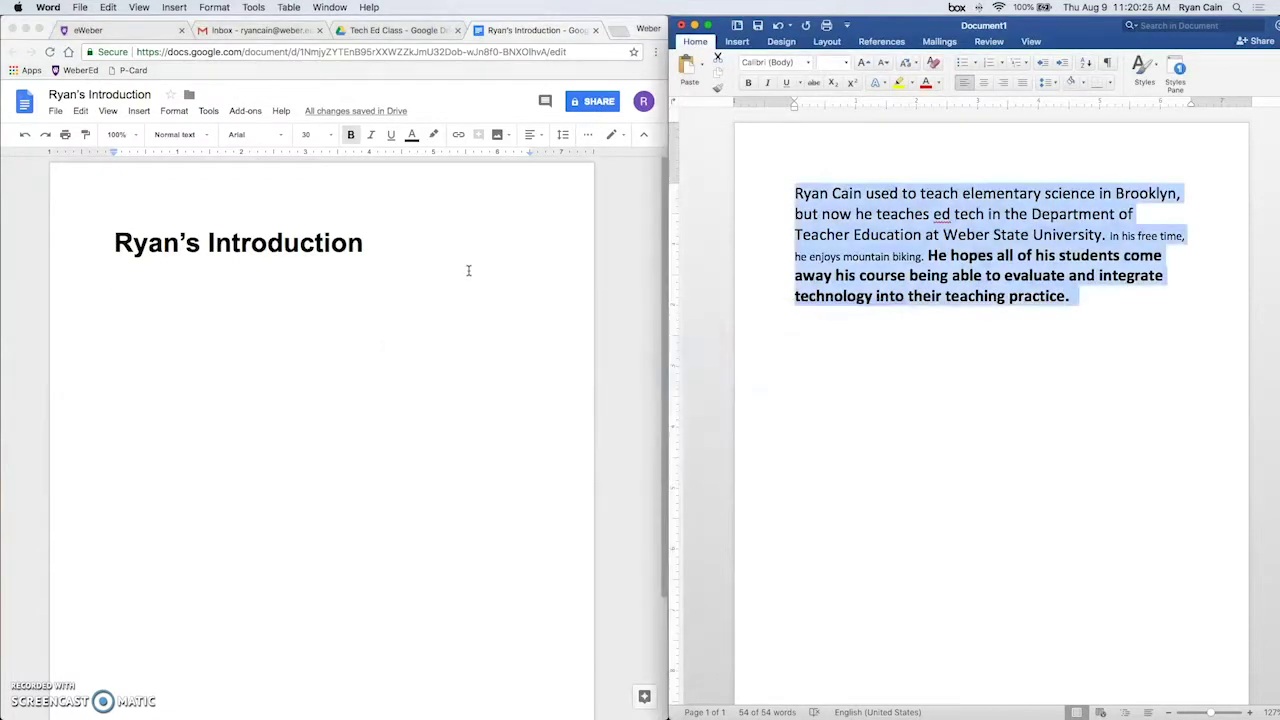
pyautogui.click(975, 381)
pyautogui.click(796, 181)
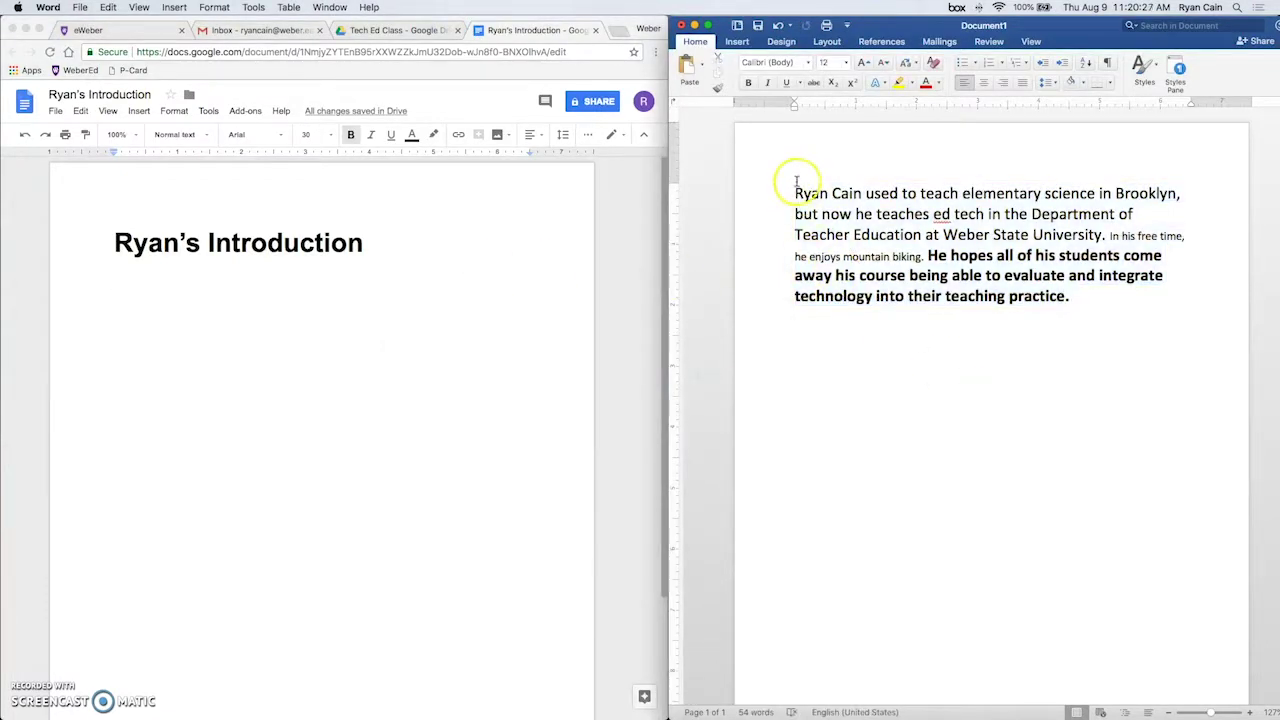
pyautogui.moveTo(791, 187); pyautogui.dragTo(1055, 286)
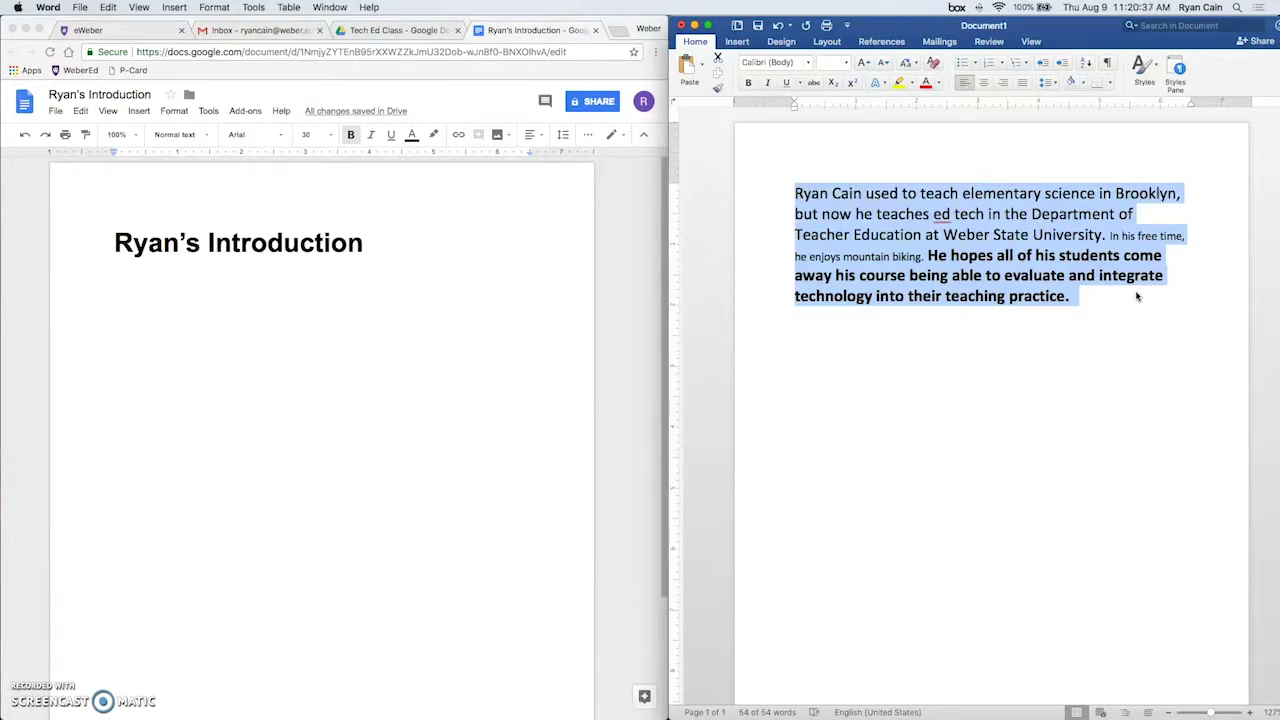
pyautogui.press('super+c')
pyautogui.click(506, 370)
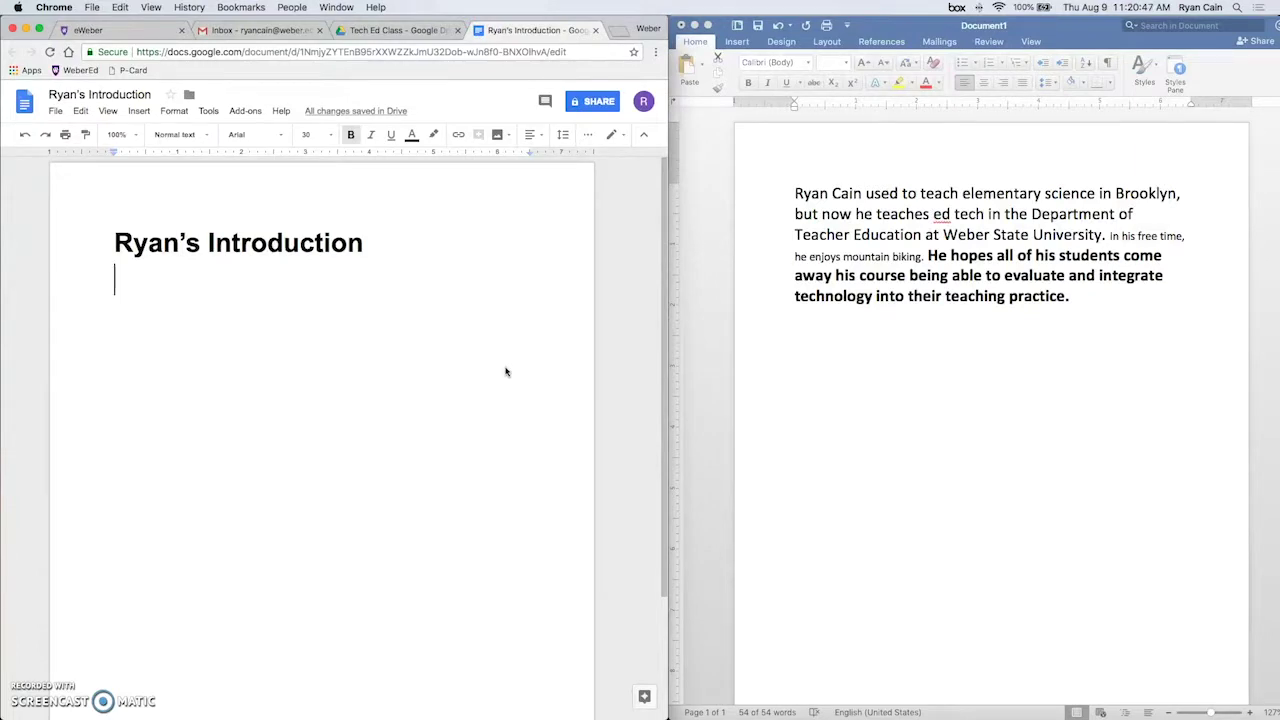
pyautogui.press('super+v')
# Clear all formatting from the pasted biography paragraph, leaving the heading's formatting as it is.
pyautogui.moveTo(508, 531); pyautogui.dragTo(457, 443)
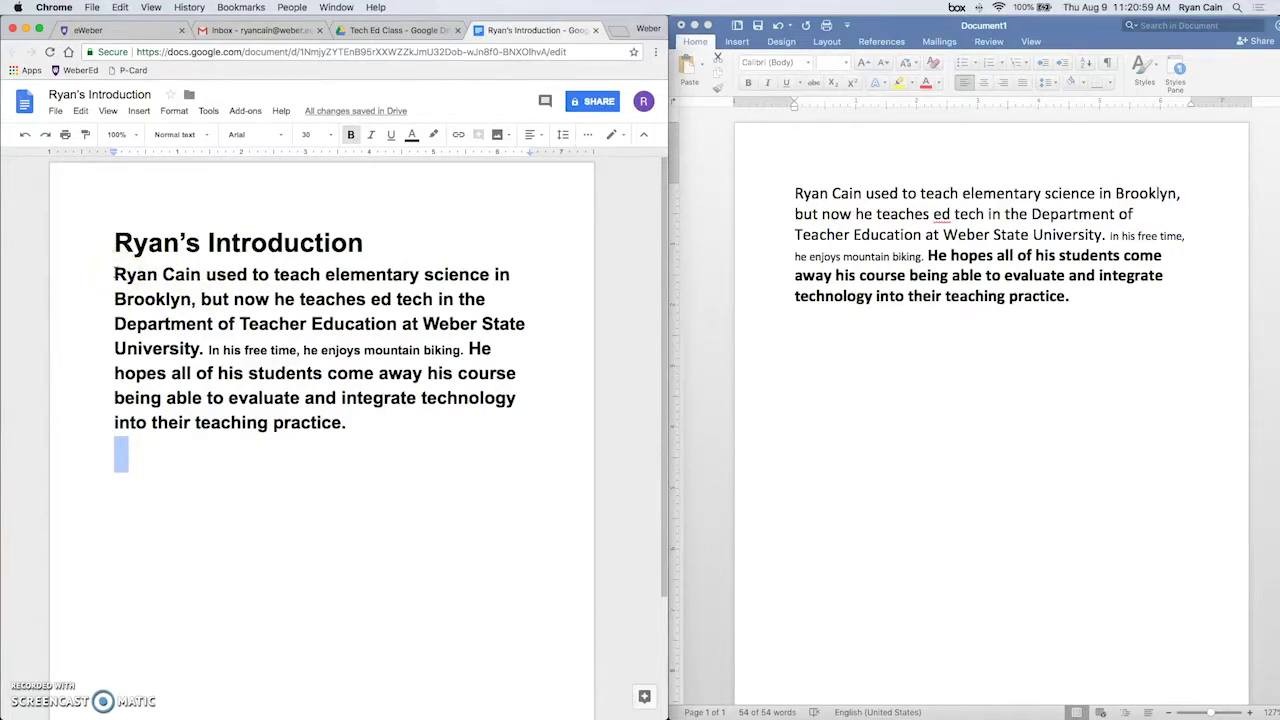
pyautogui.moveTo(114, 270); pyautogui.dragTo(353, 437)
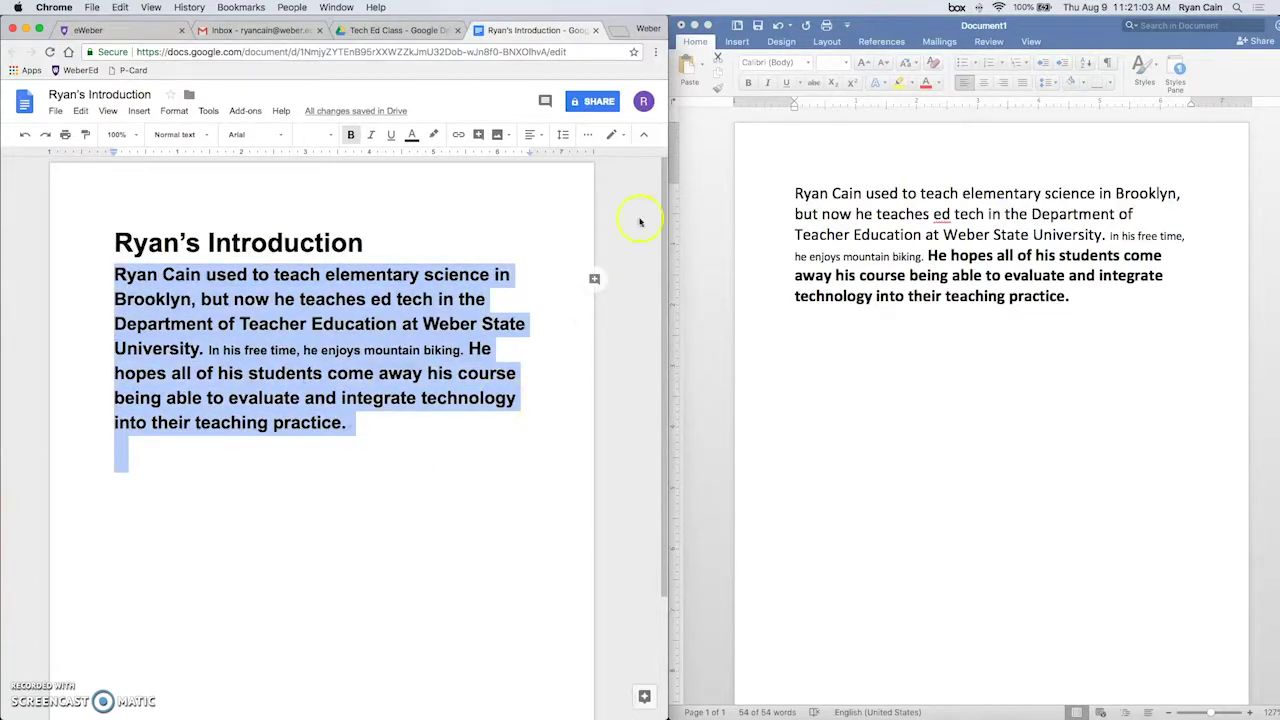
pyautogui.click(589, 137)
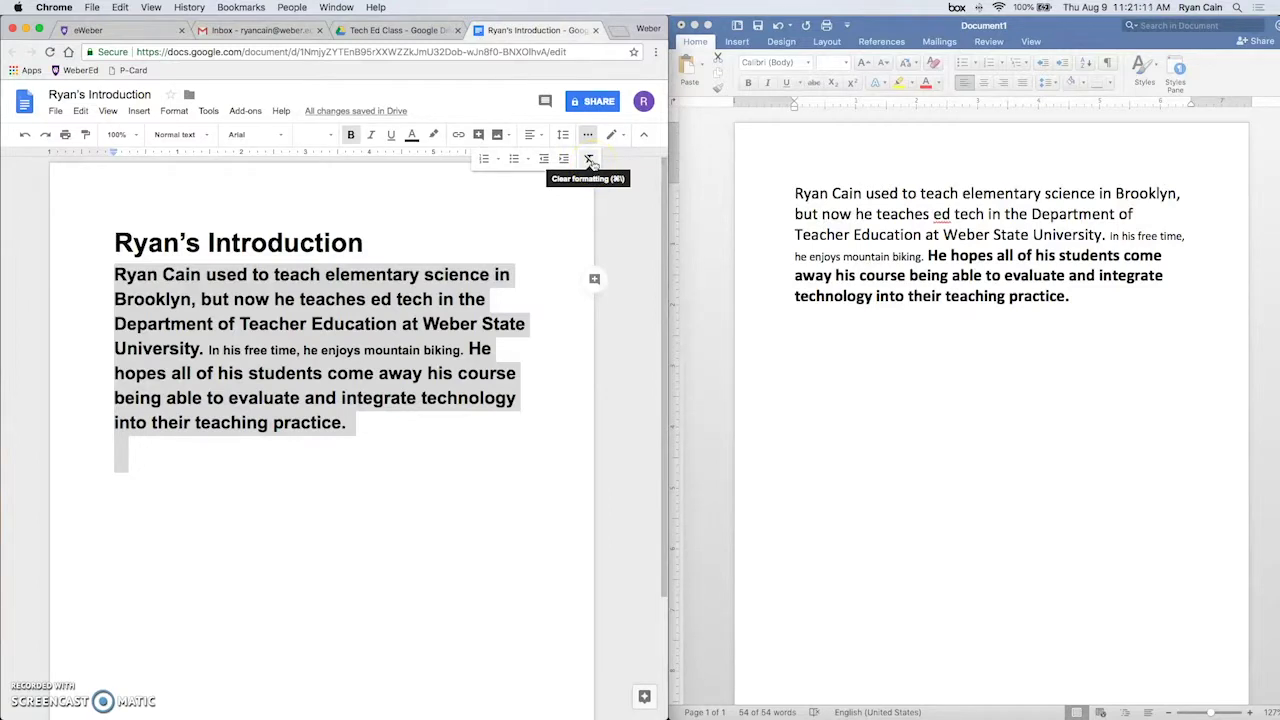
pyautogui.click(590, 161)
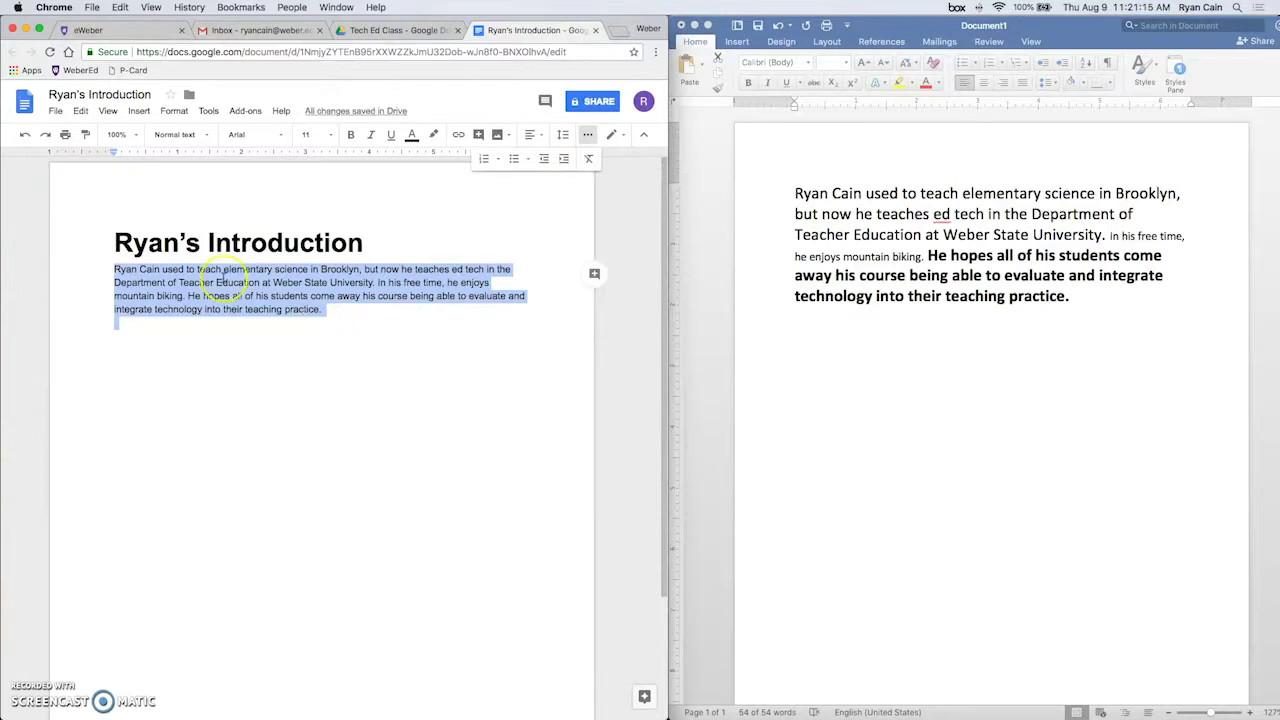
pyautogui.click(361, 317)
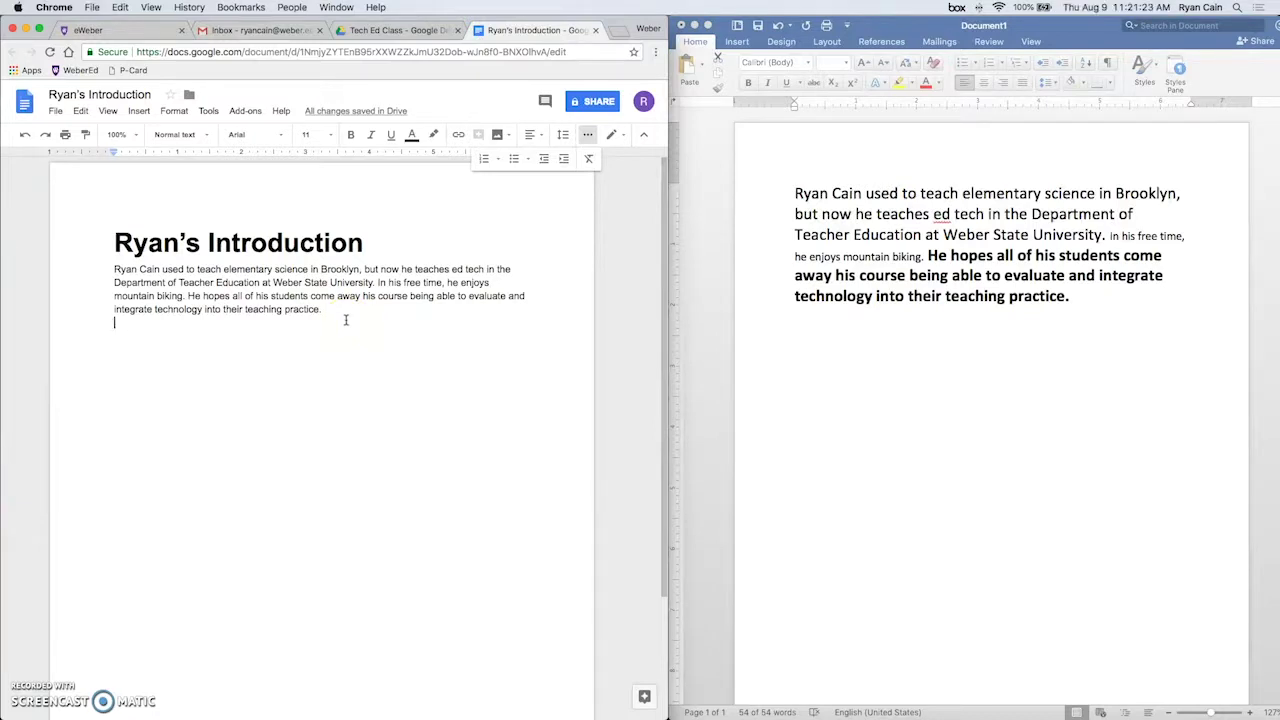
# Set the document's page color to golden yellow in the page setup and apply it.
pyautogui.click(58, 116)
pyautogui.click(57, 114)
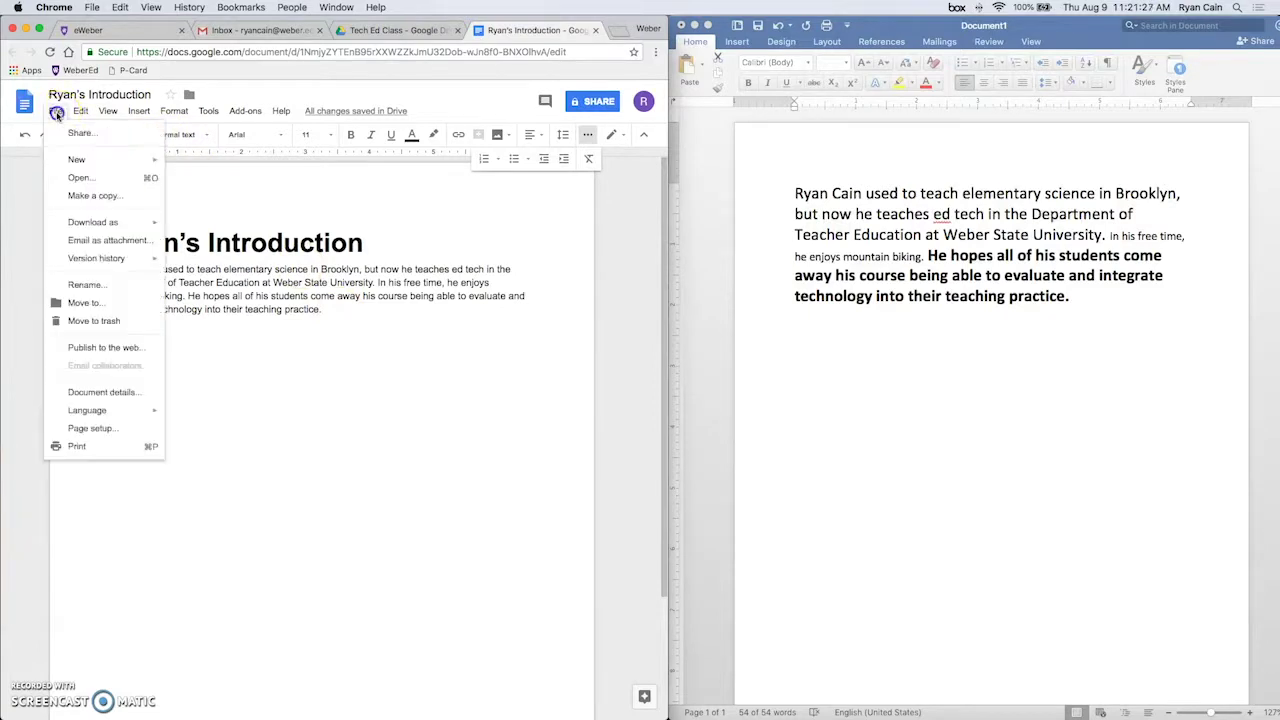
pyautogui.click(88, 428)
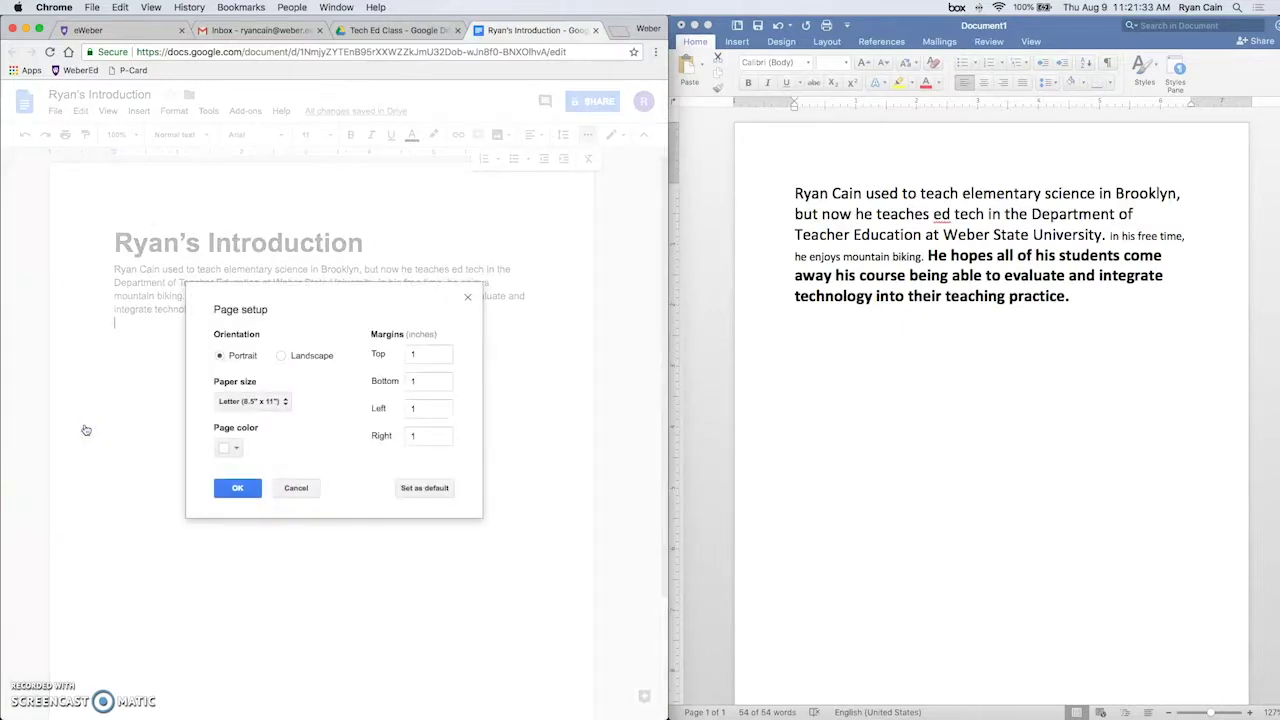
pyautogui.click(232, 446)
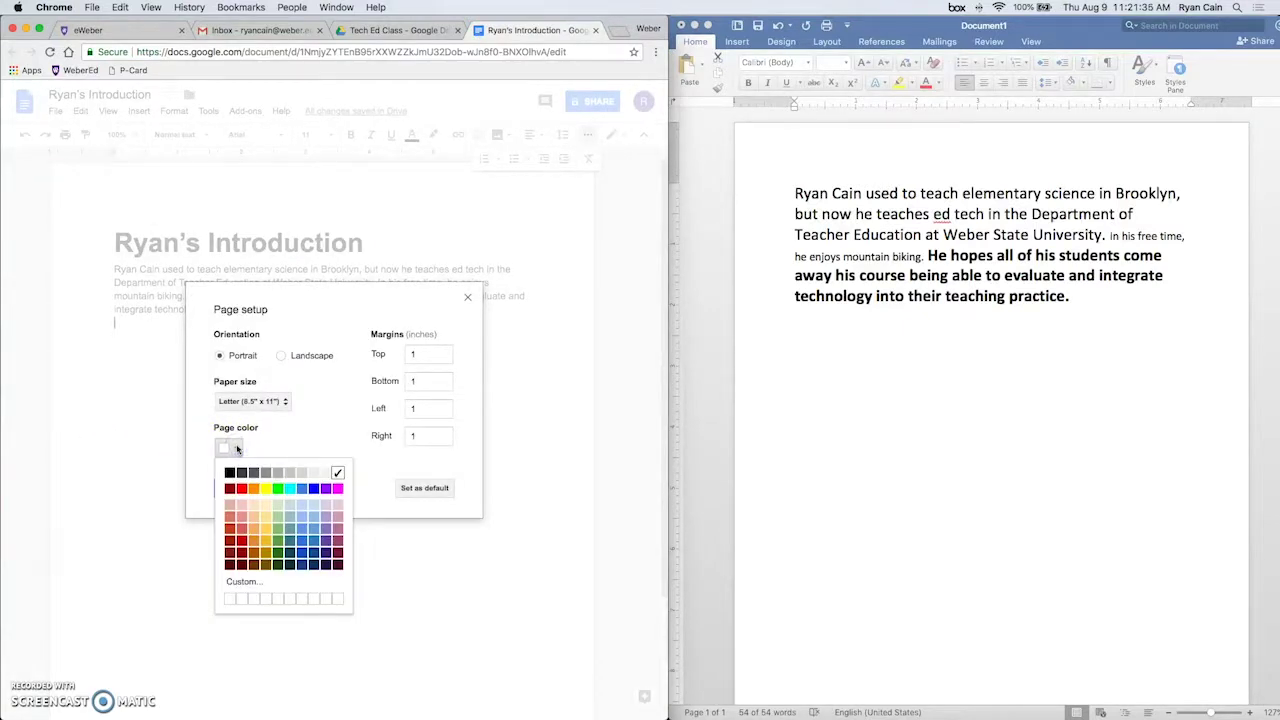
pyautogui.click(264, 543)
pyautogui.click(238, 489)
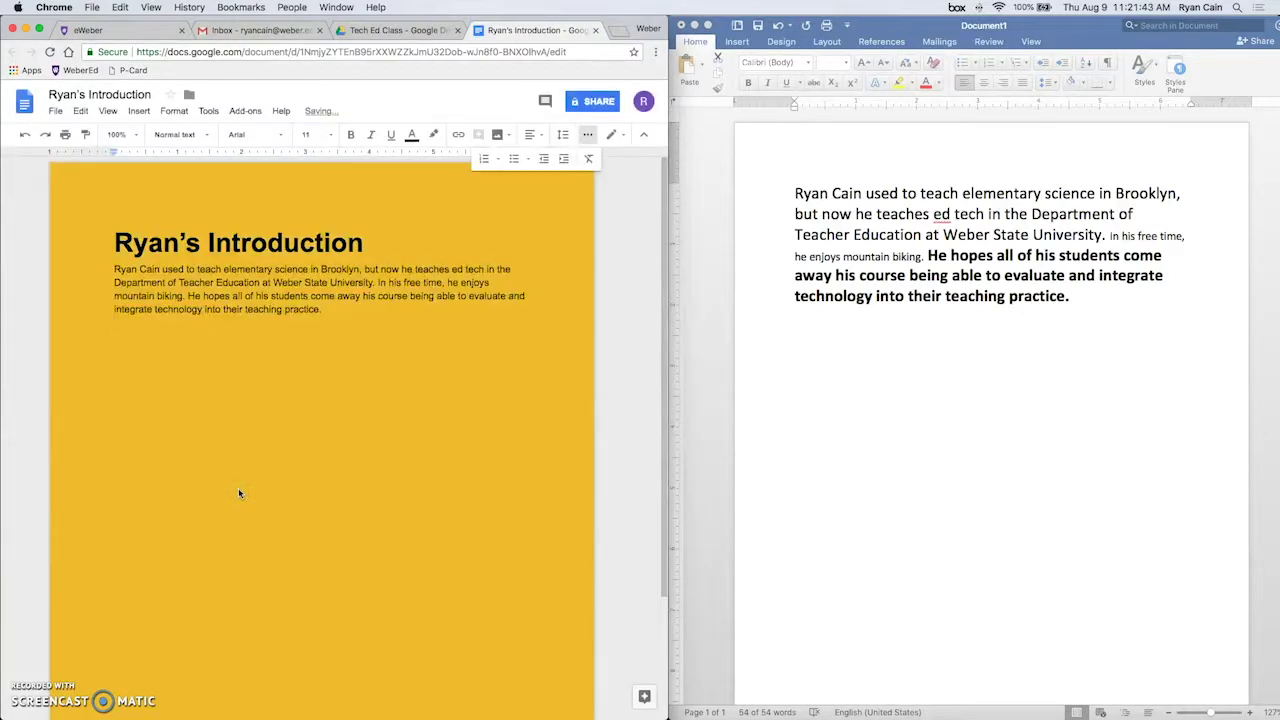
pyautogui.click(289, 495)
pyautogui.click(372, 464)
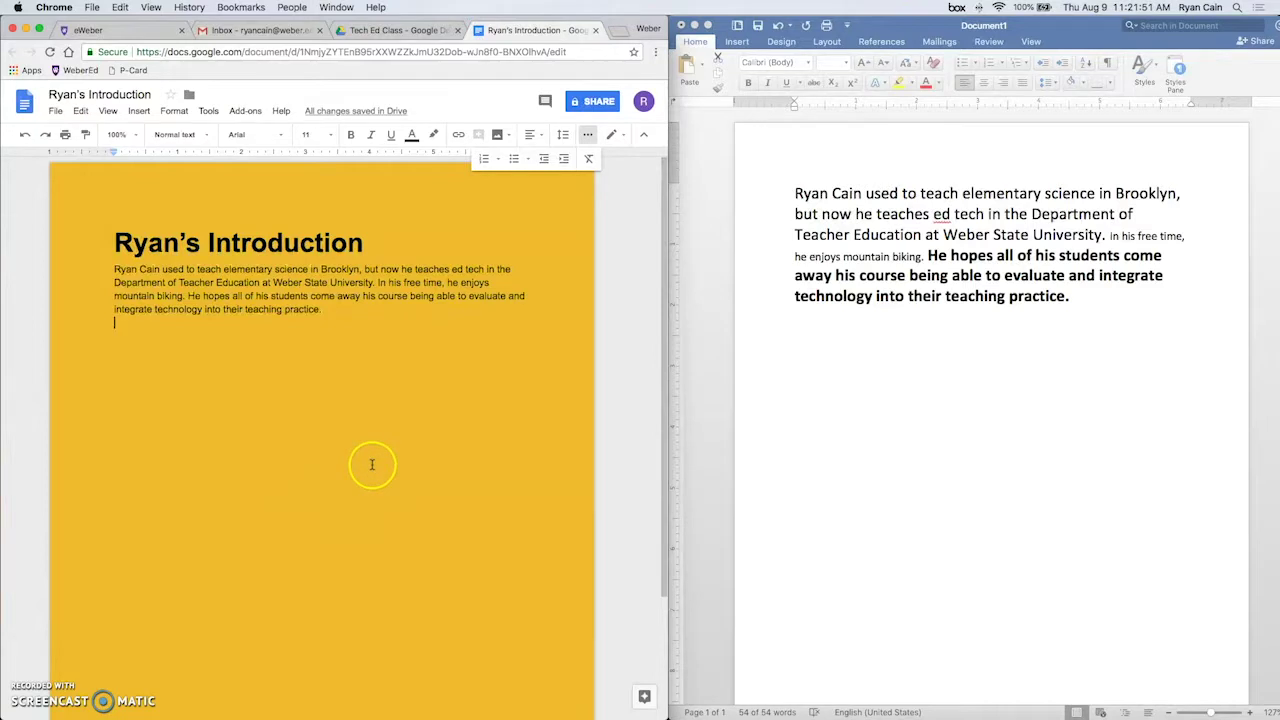